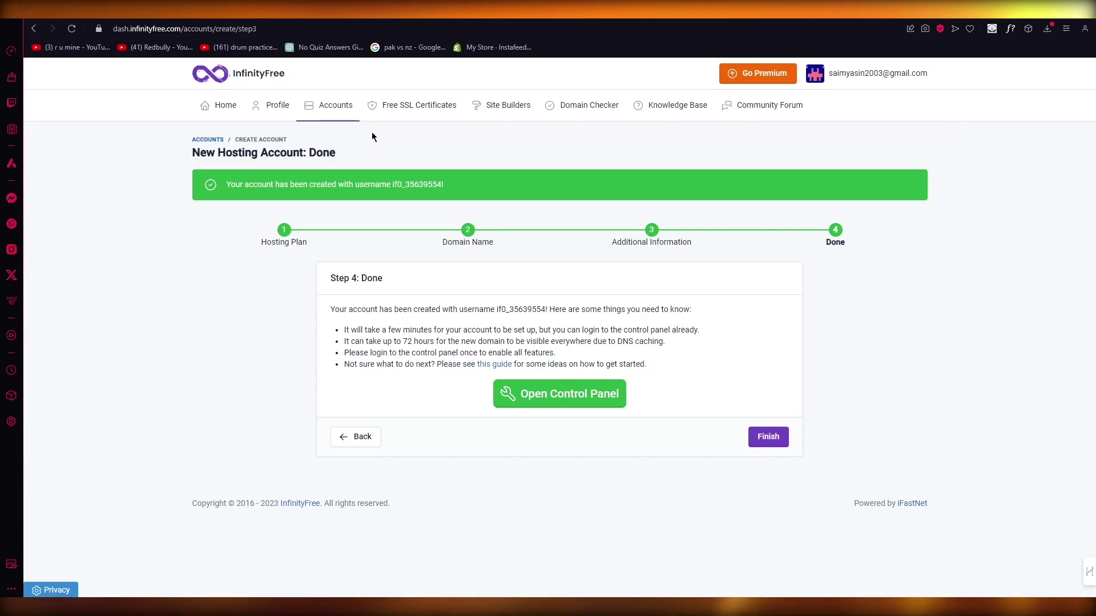
Step: Open the VistaPanel control panel, approve service e-mails, browse the dashboard and return to the account summary
click(572, 404)
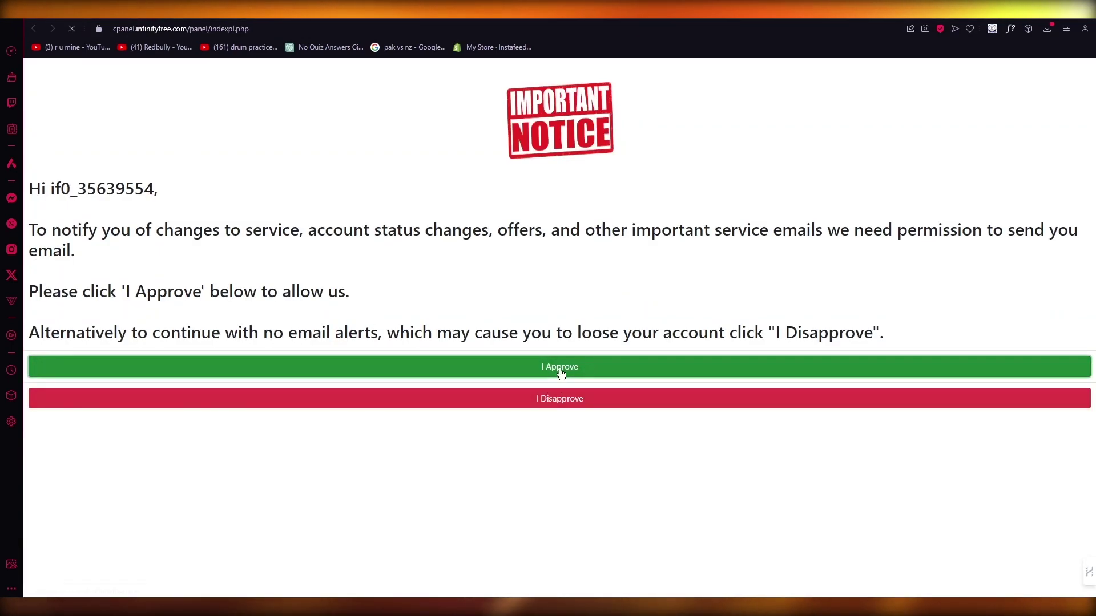
click(559, 370)
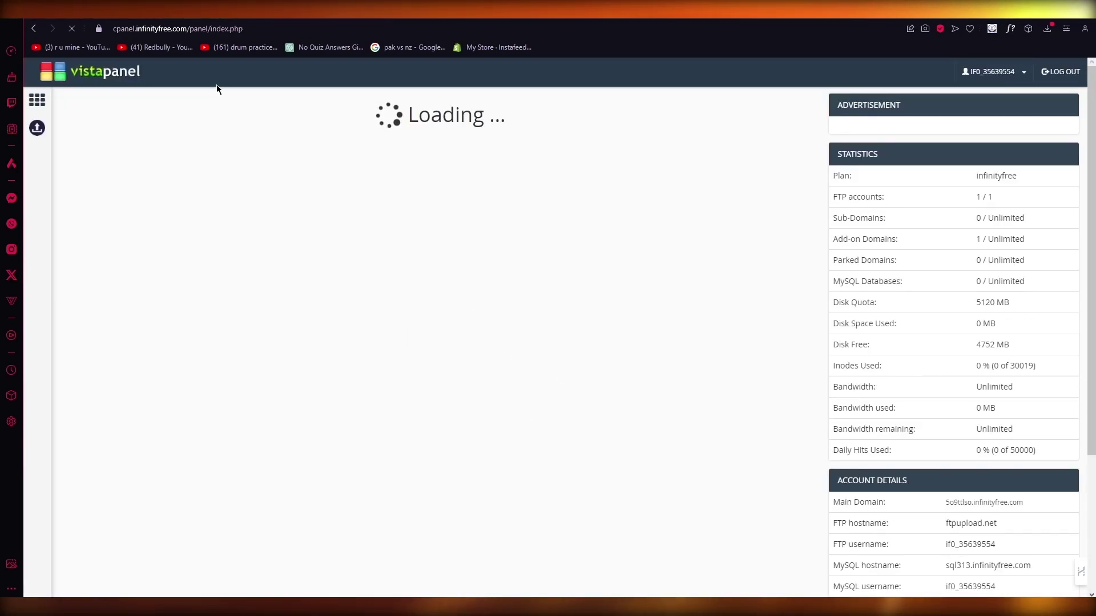
scroll(216, 396, down, 15)
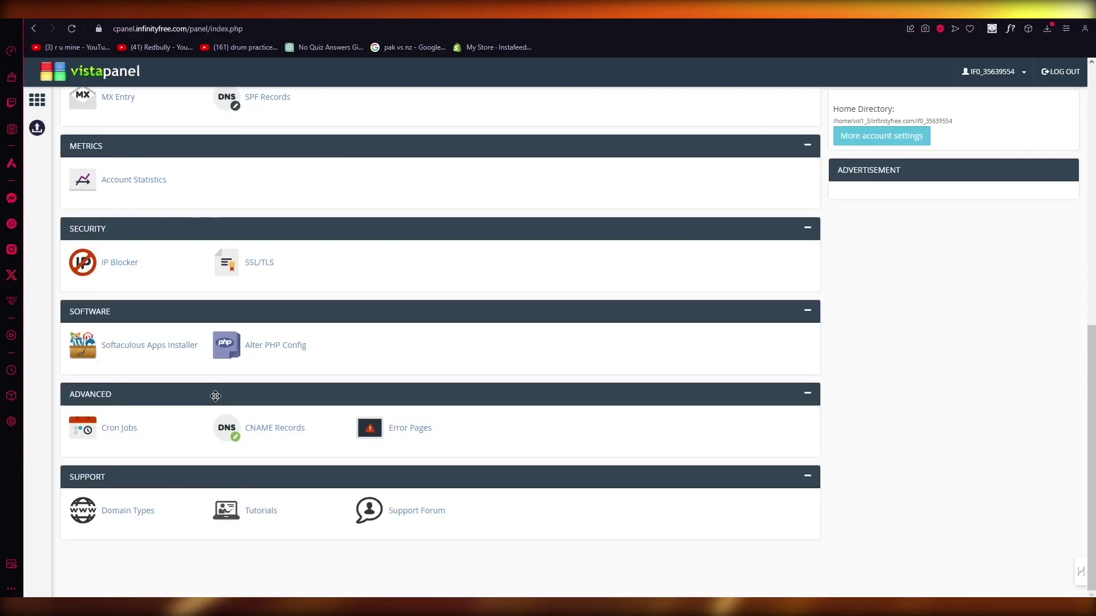
scroll(350, 331, up, 4)
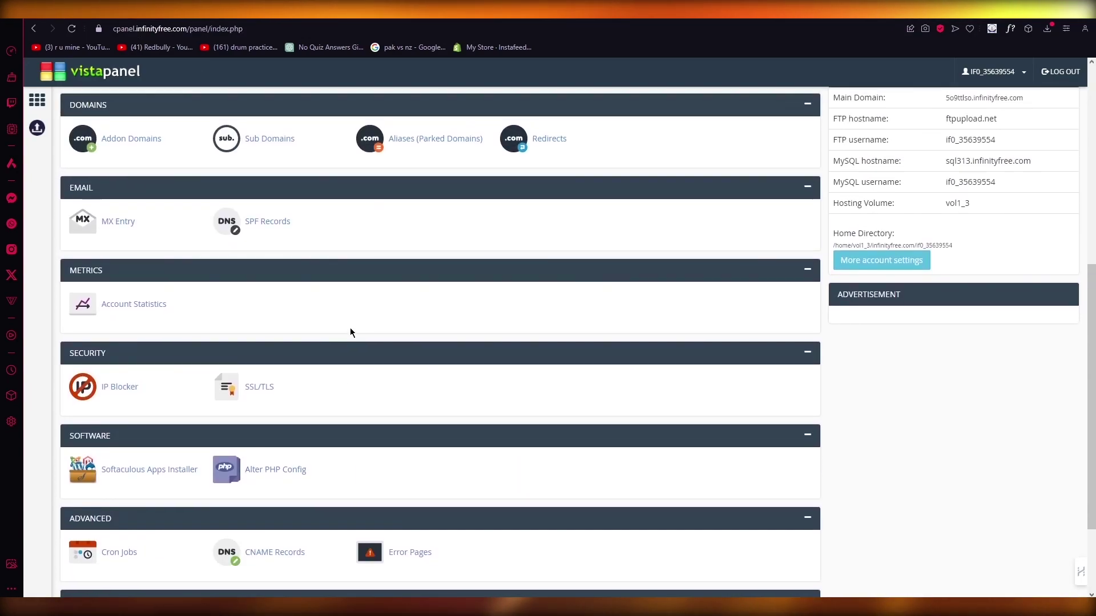
scroll(350, 333, up, 6)
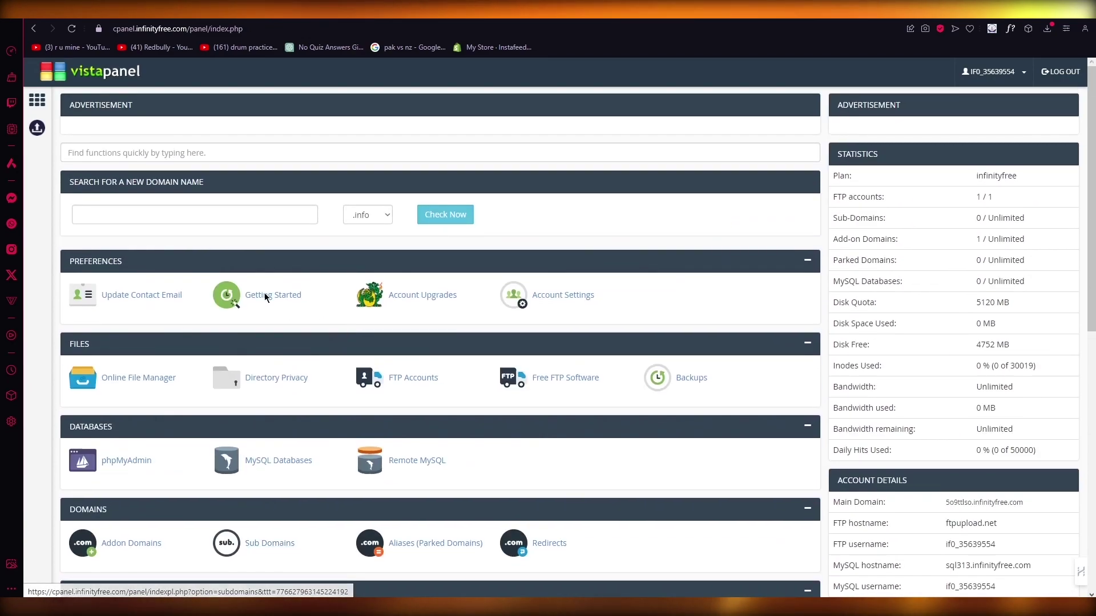
key(ctrl+shift+Tab)
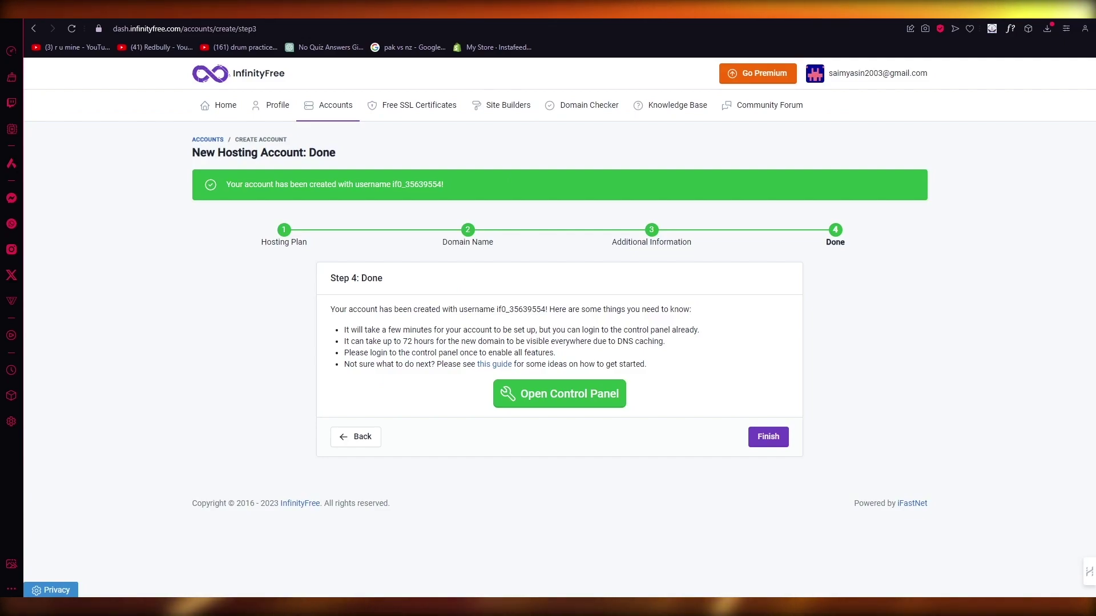
Step: Create a new free SSL certificate order with domain name waihdas.com
click(435, 106)
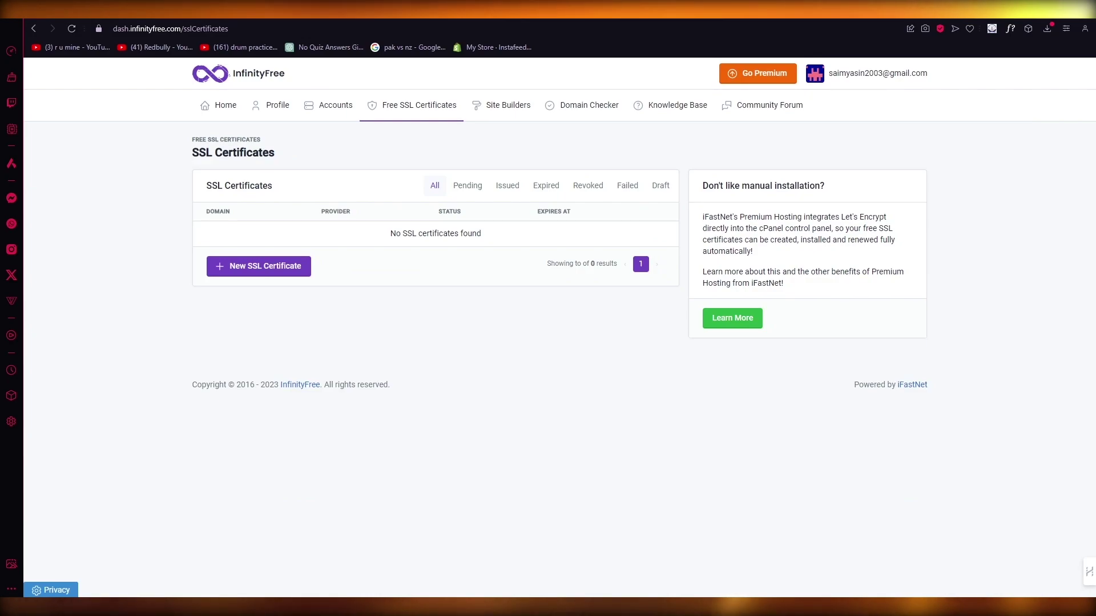
click(260, 266)
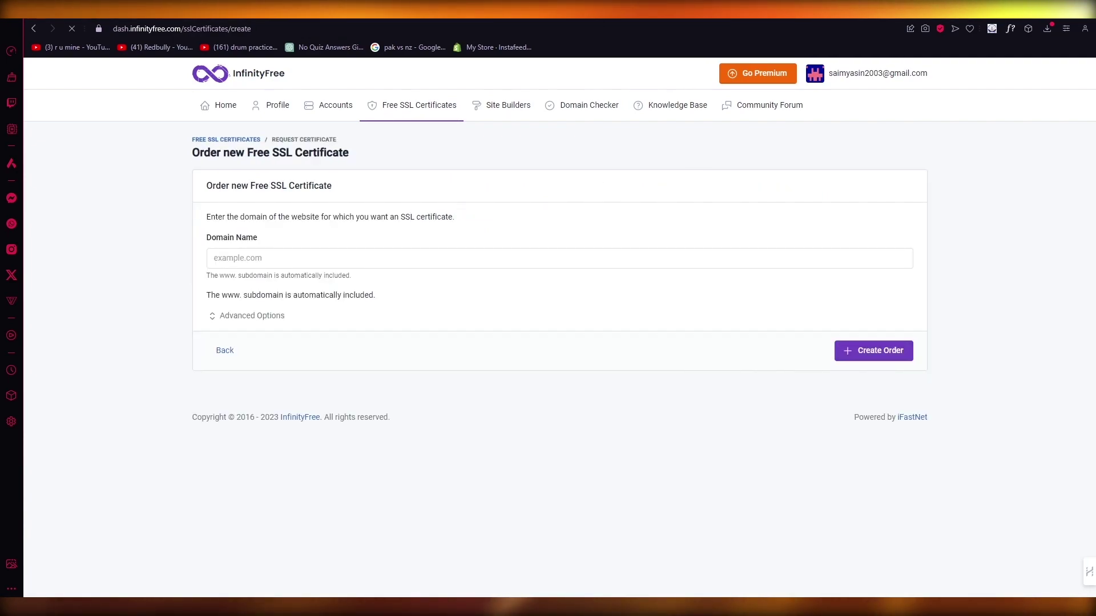
click(313, 264)
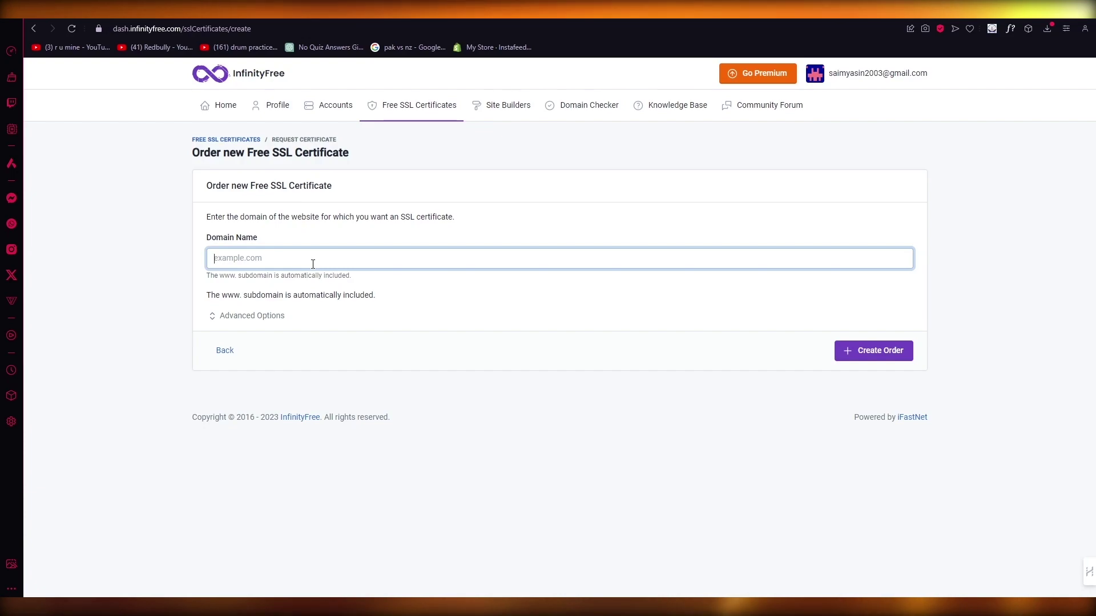
text(waihdas.com)
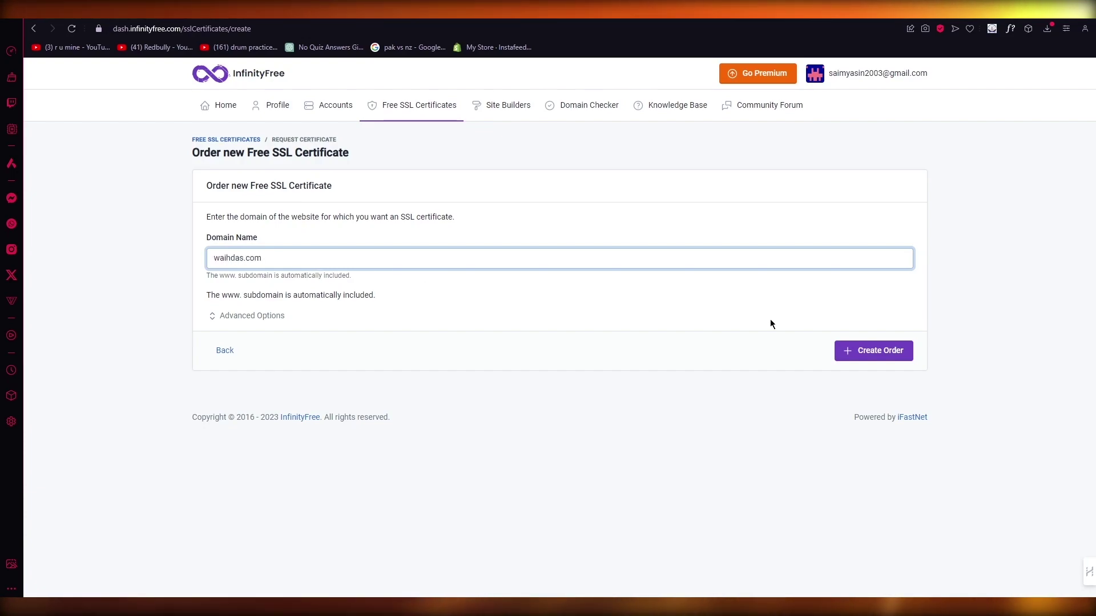
click(873, 348)
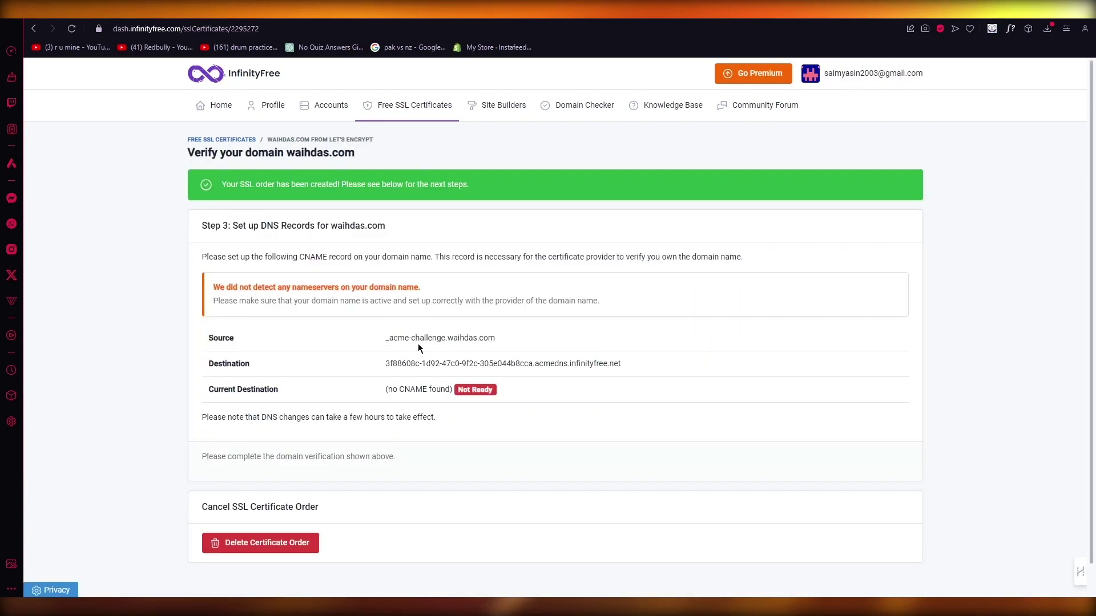
scroll(418, 348, down, 1)
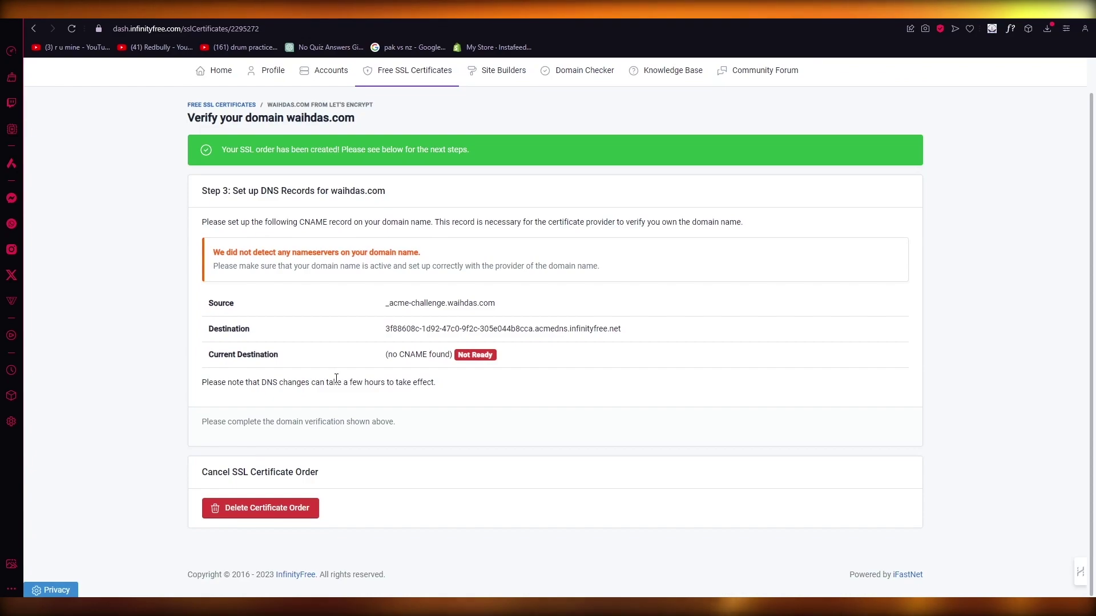
scroll(336, 378, up, 1)
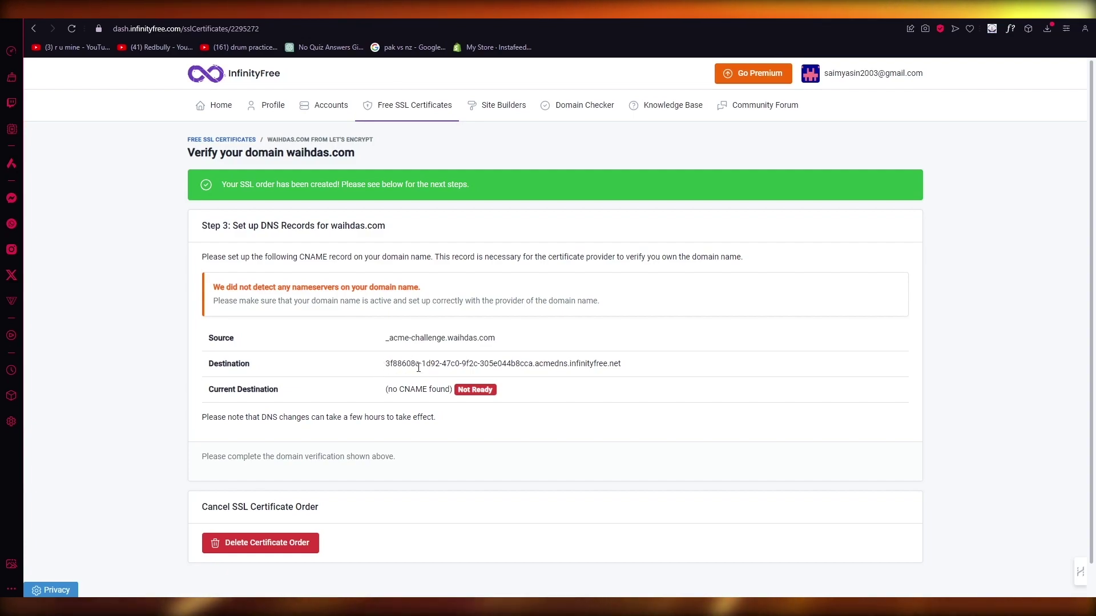
scroll(378, 399, down, 1)
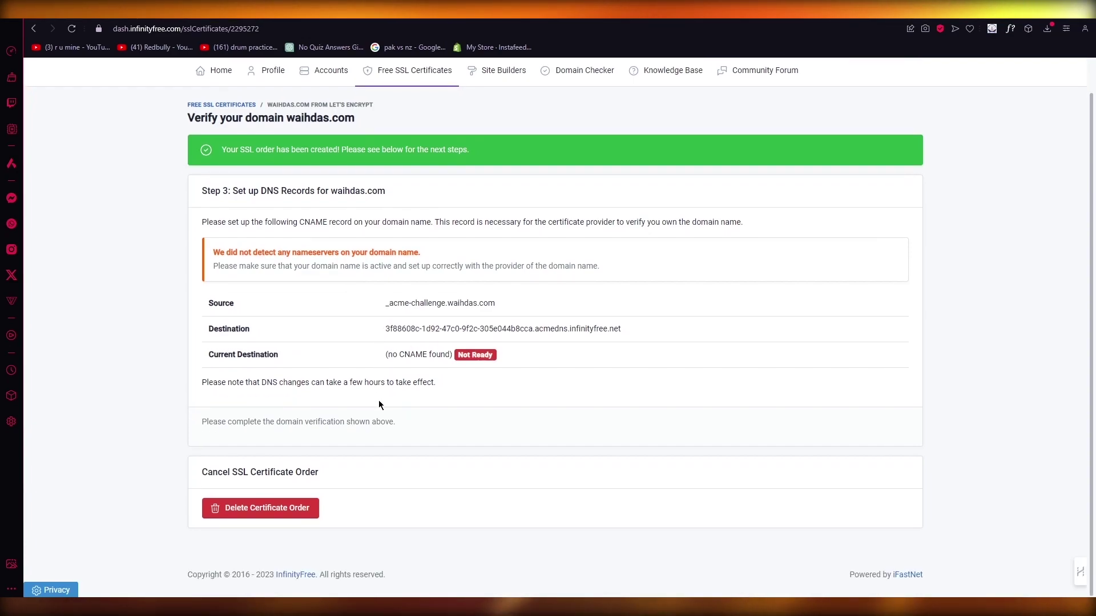
scroll(320, 255, up, 2)
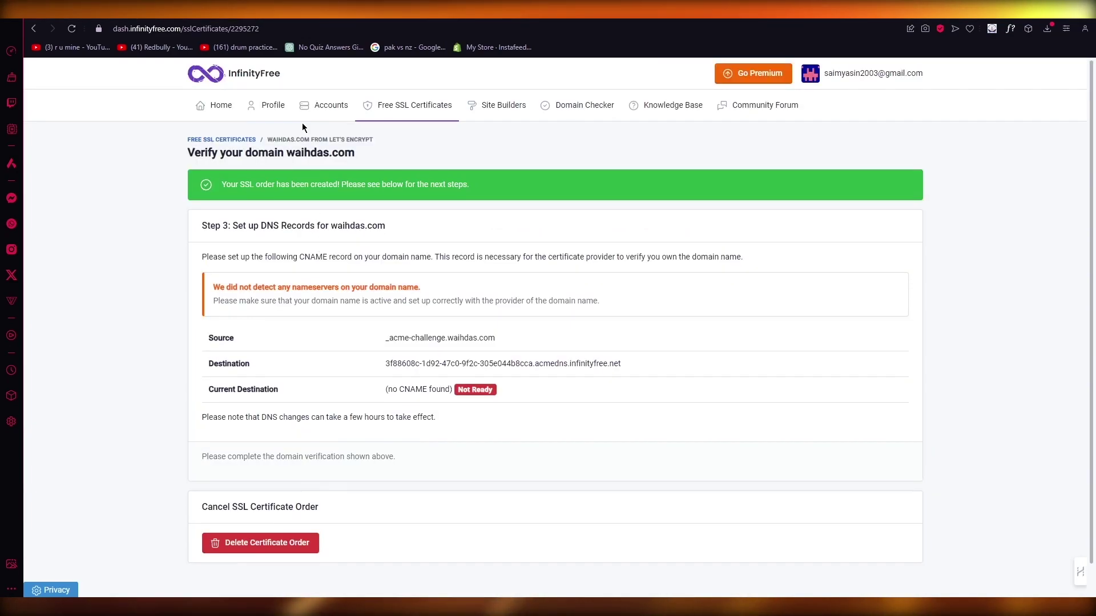
Step: Copy the hosted domain klkljkl76.rf.gd from the Accounts page after dismissing the ad
click(330, 109)
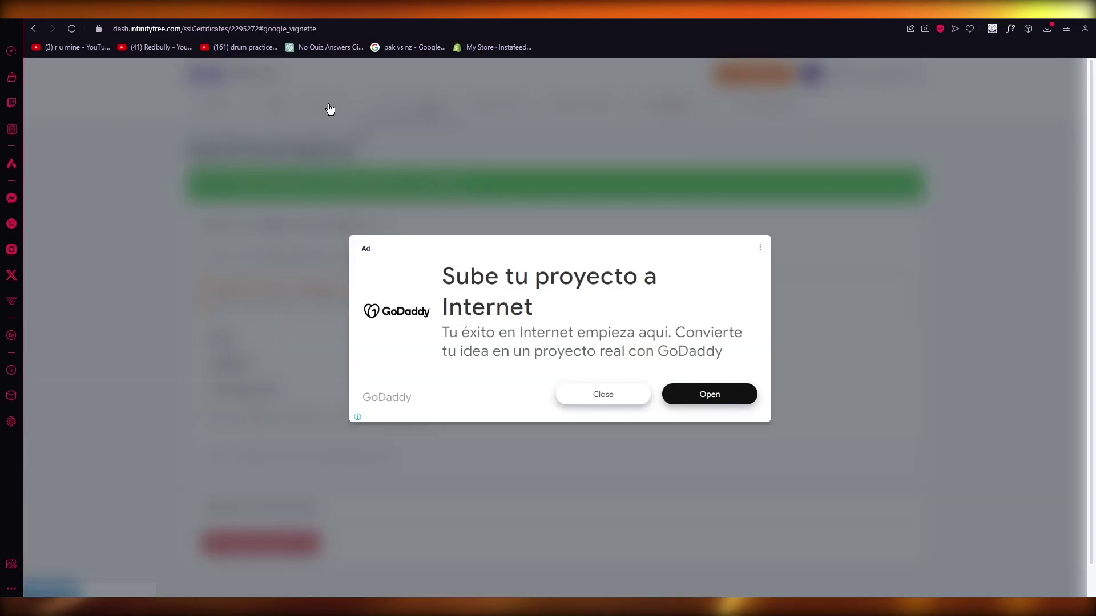
click(583, 392)
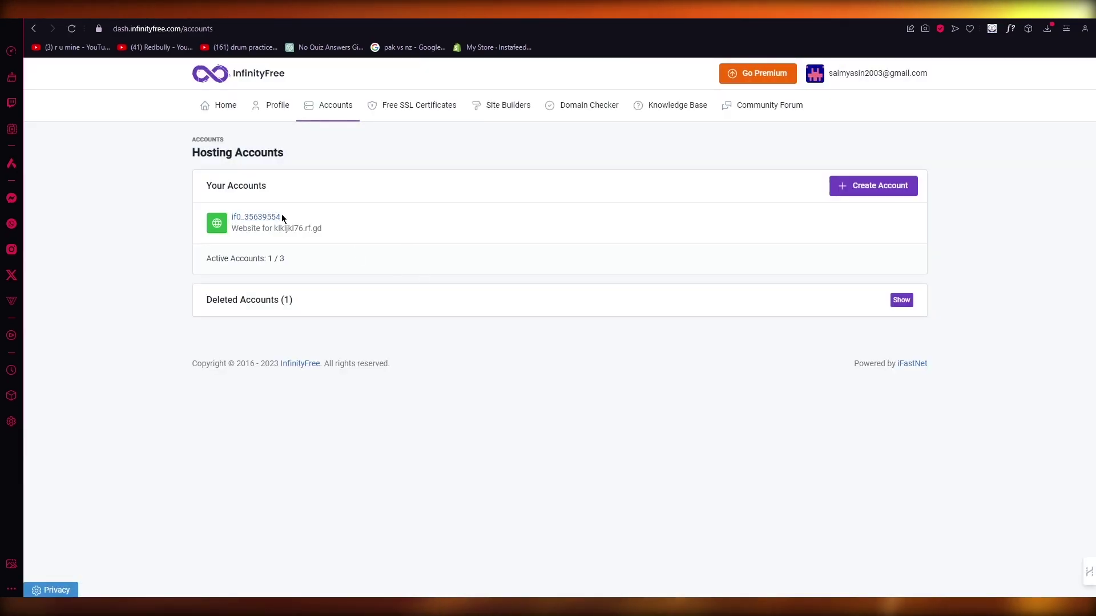
drag(274, 229, 331, 228)
key(ctrl+c)
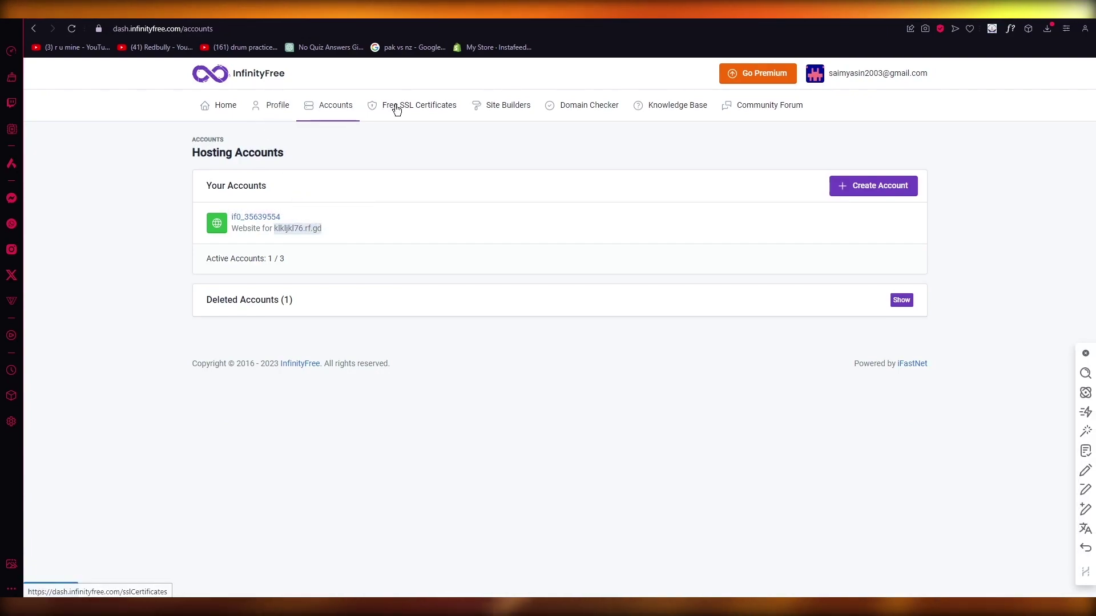
Step: Paste klkljkl76.rf.gd as the domain name of a new free SSL certificate order
click(425, 103)
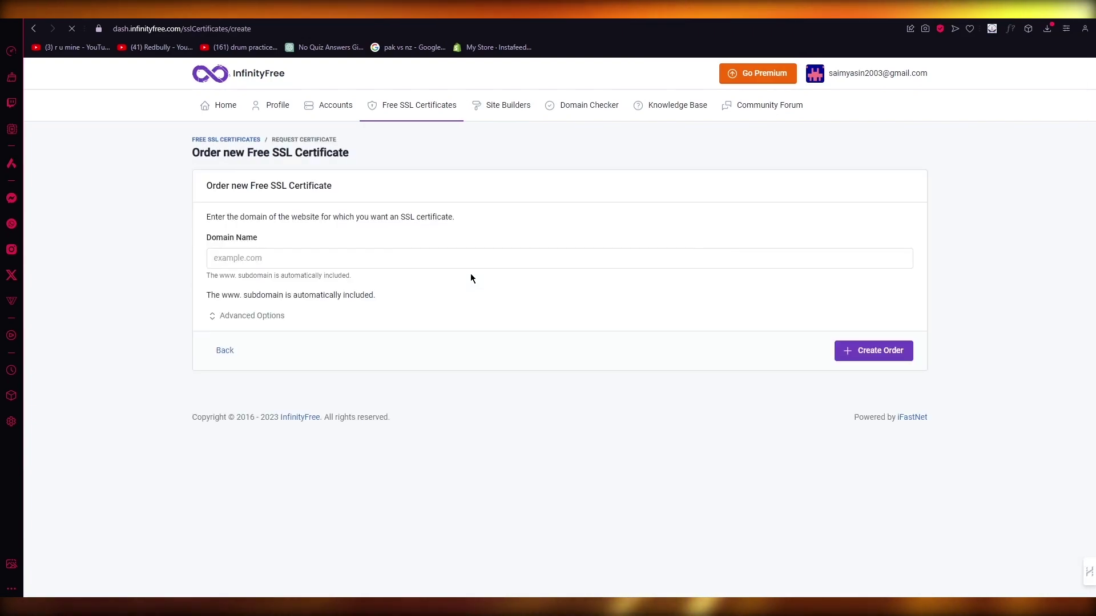
click(290, 258)
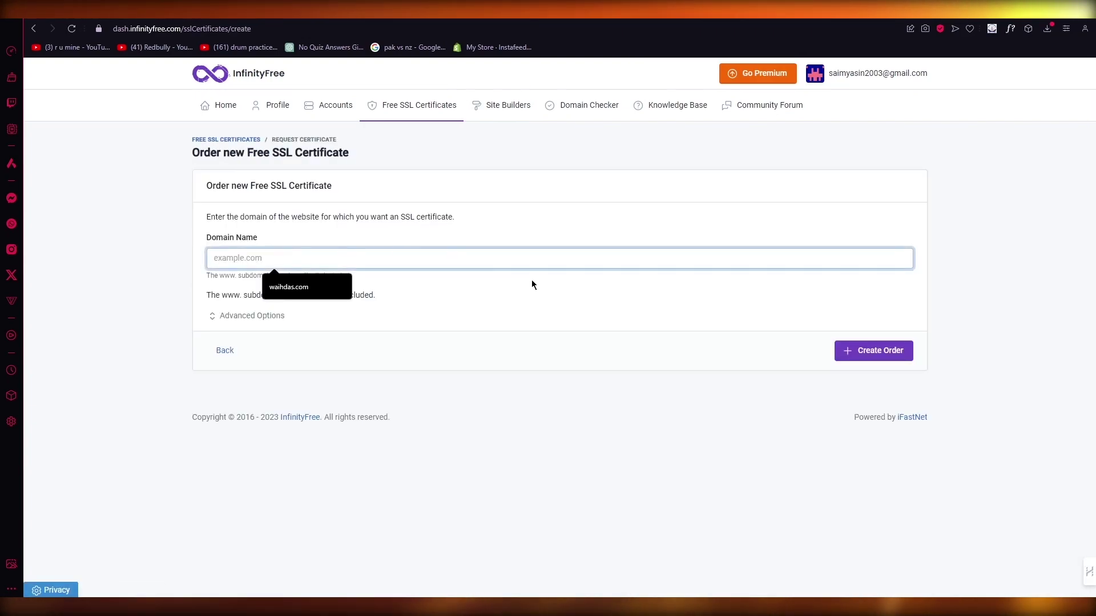
key(ctrl+v)
click(885, 349)
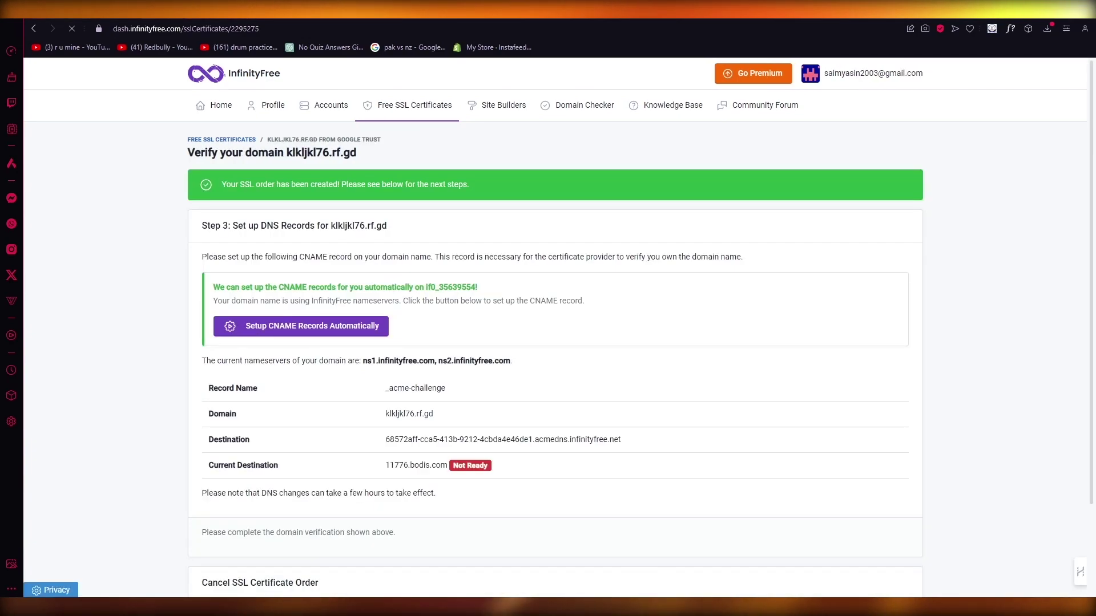
Step: Have the _acme-challenge CNAME records for klkljkl76.rf.gd created automatically and check the confirmation
scroll(361, 445, down, 1)
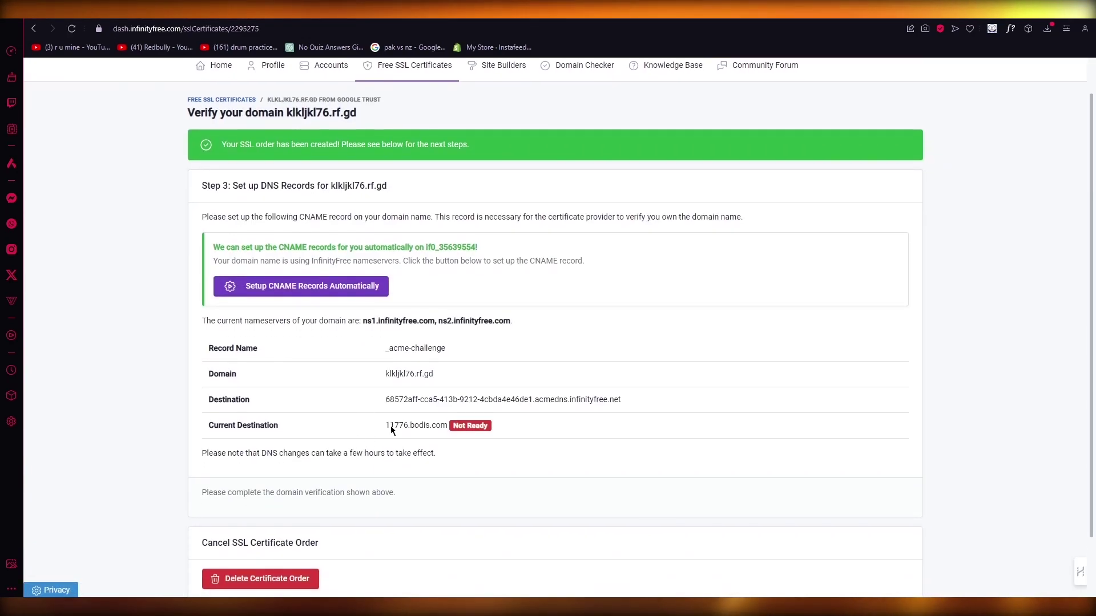
scroll(418, 423, down, 2)
scroll(418, 423, up, 5)
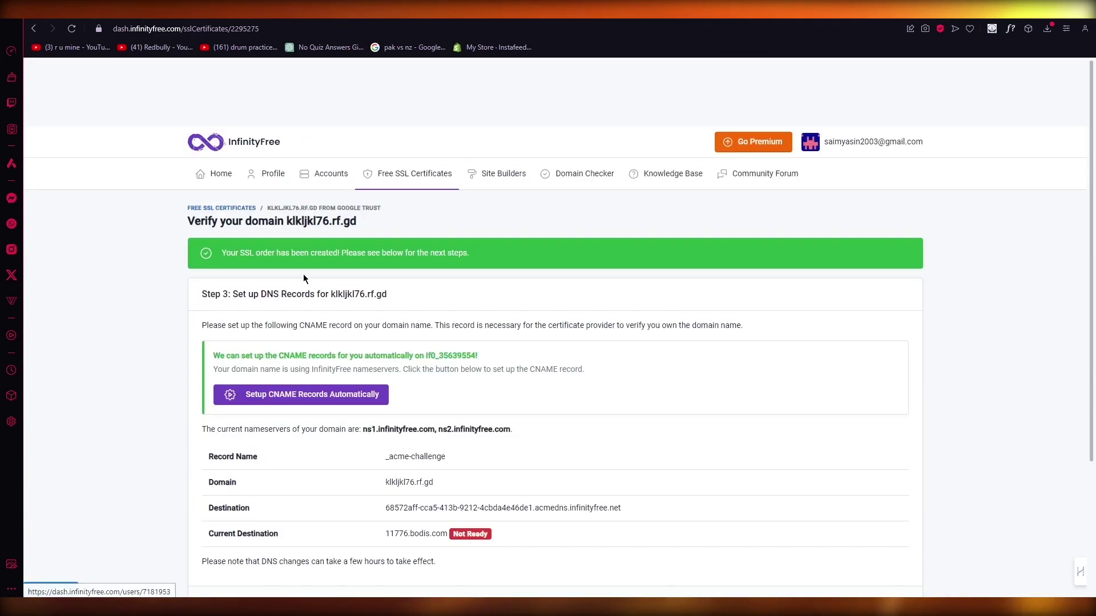
click(287, 395)
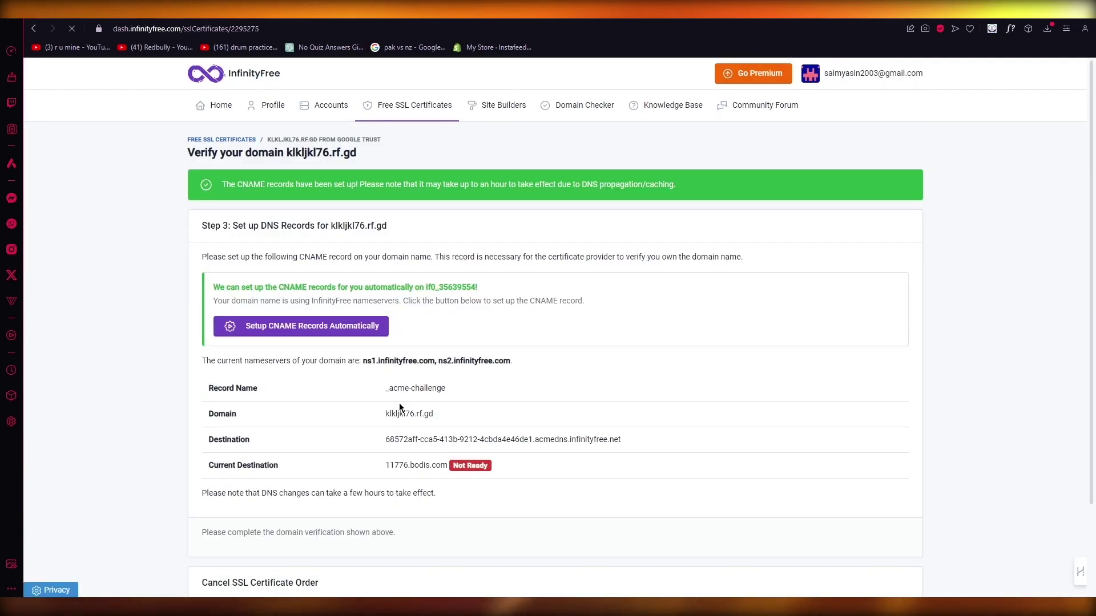
scroll(398, 403, down, 3)
scroll(398, 403, up, 5)
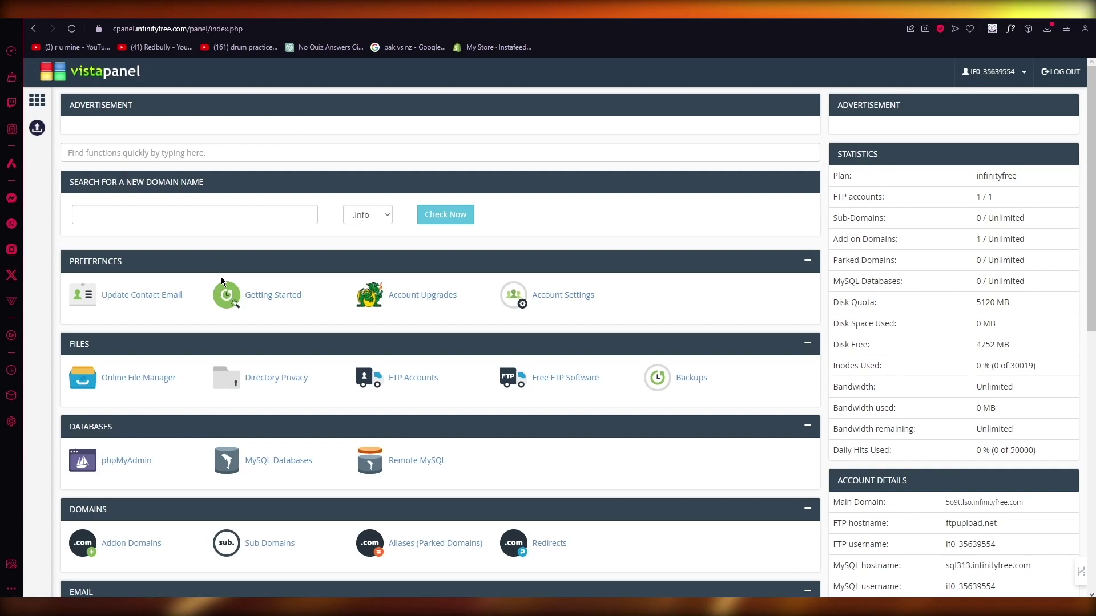
Step: Open VistaPanel's CNAME Records list under the Advanced section
scroll(264, 362, down, 1)
scroll(264, 361, down, 4)
scroll(228, 420, down, 4)
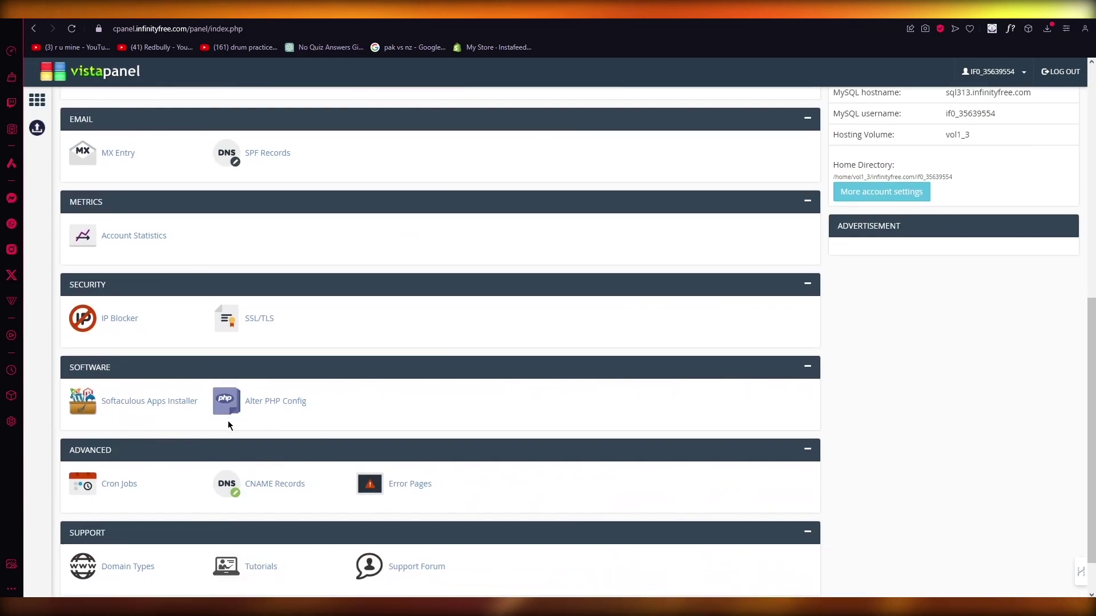
click(264, 428)
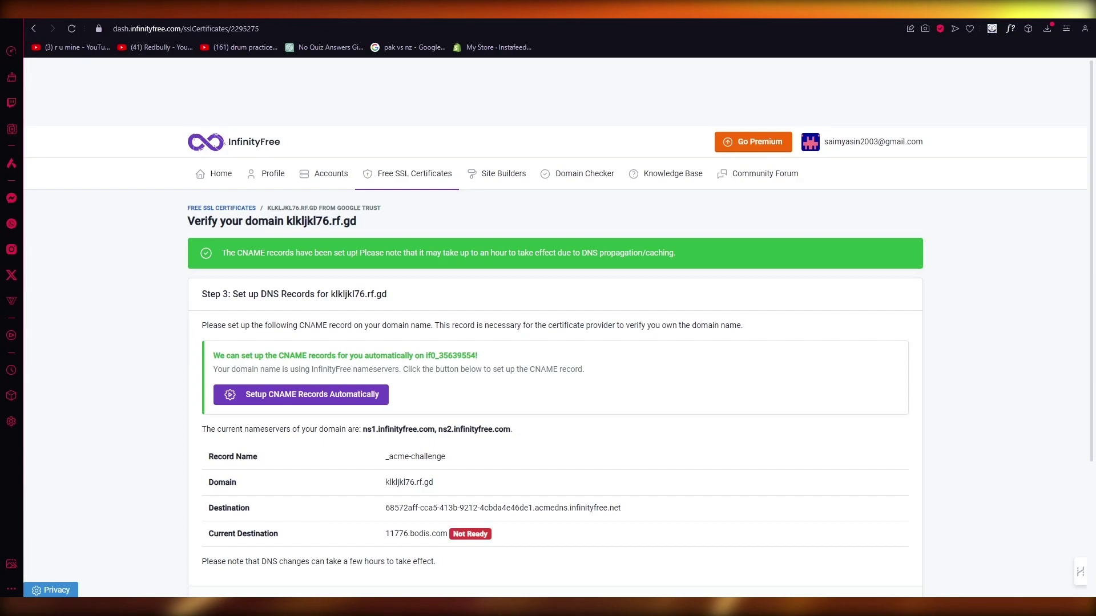
scroll(453, 533, down, 1)
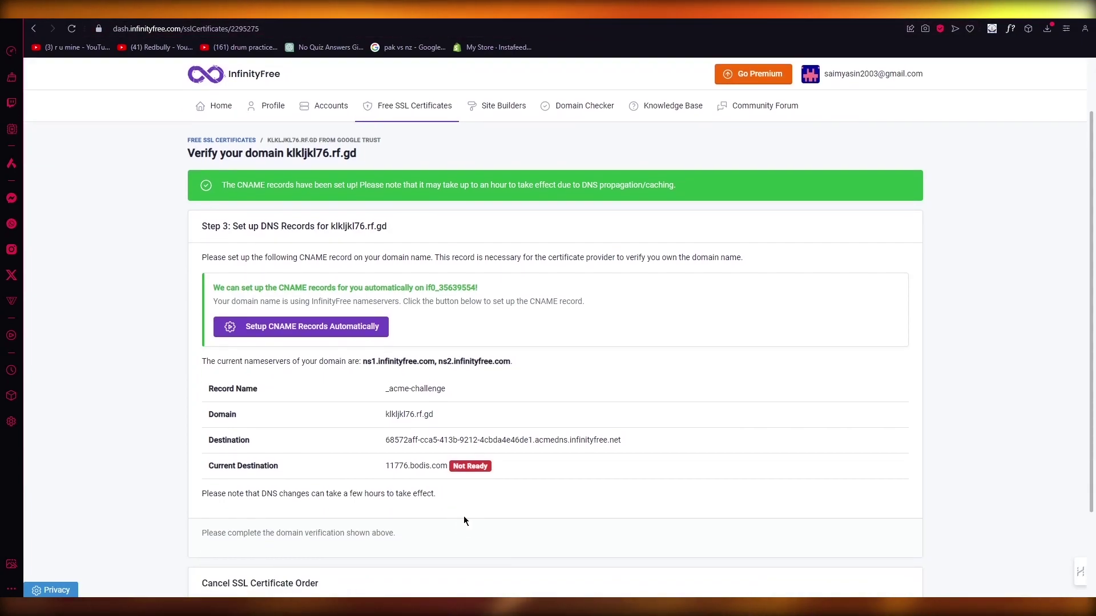
scroll(491, 460, down, 2)
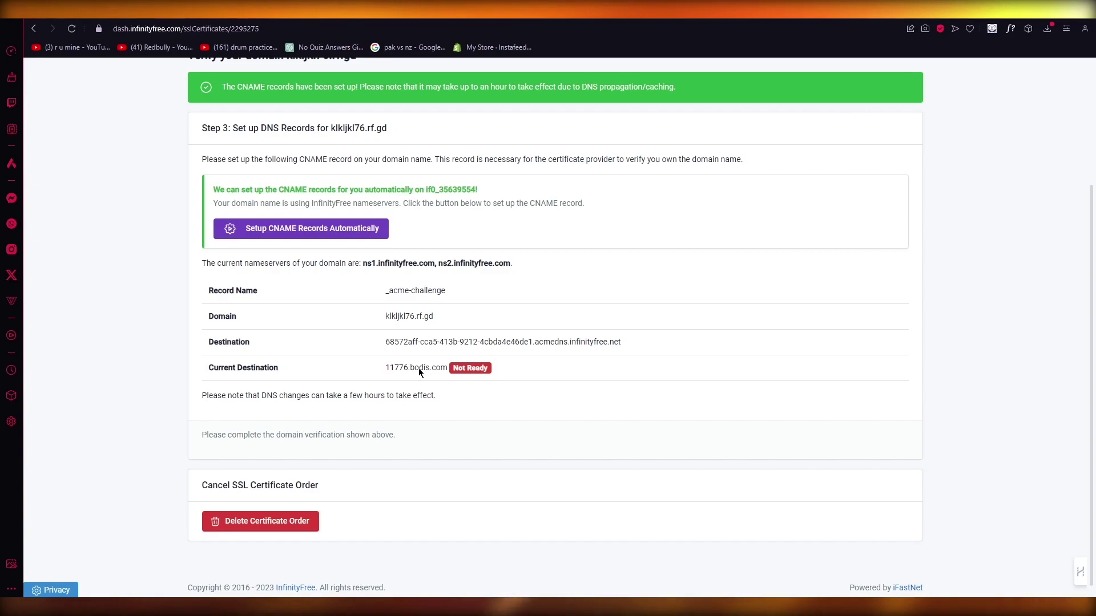
click(697, 28)
key(Return)
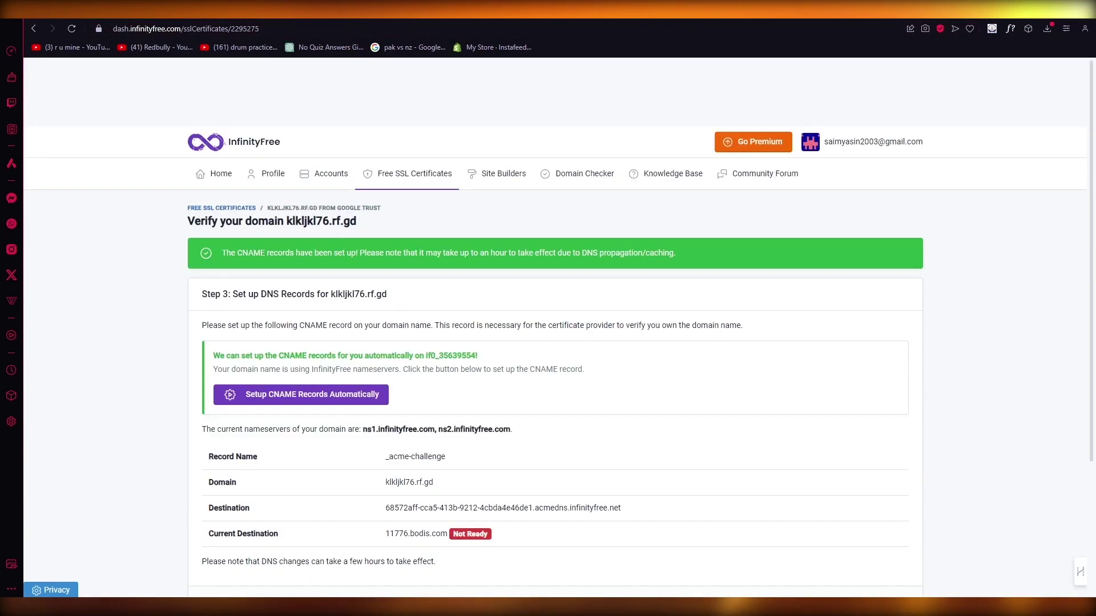